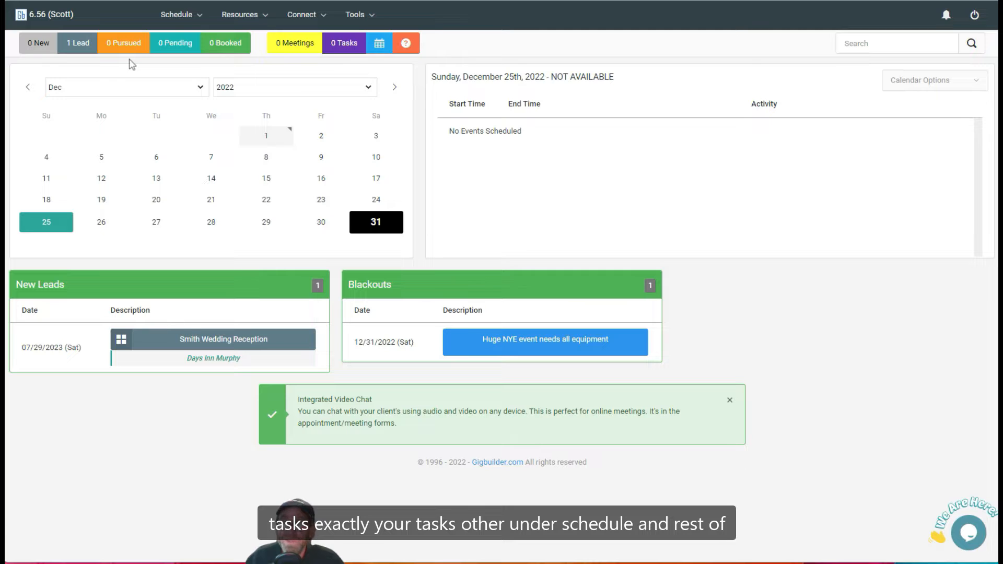
- Open the task list and create a new task named "Purchase Mirror Ball"
click(192, 17)
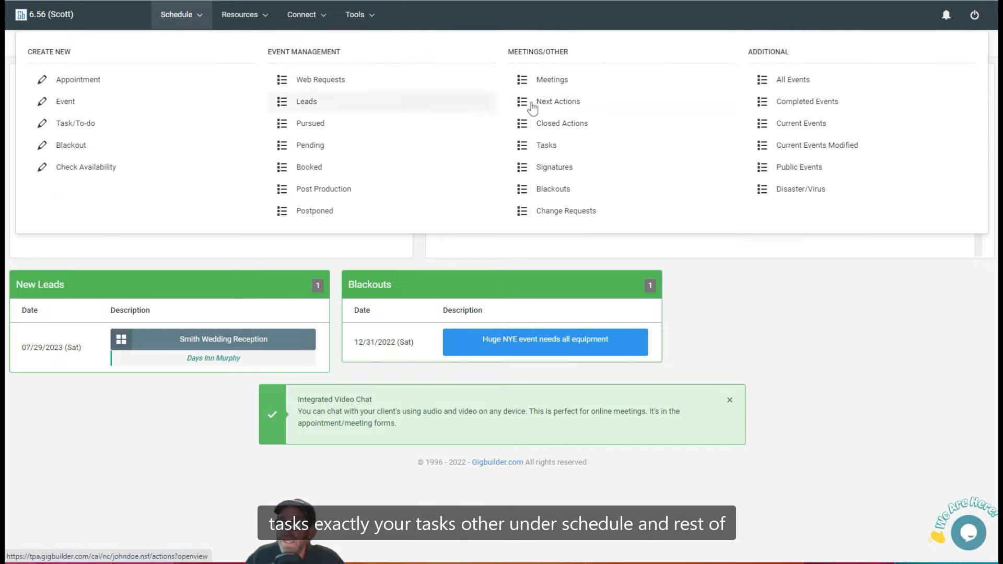
click(550, 150)
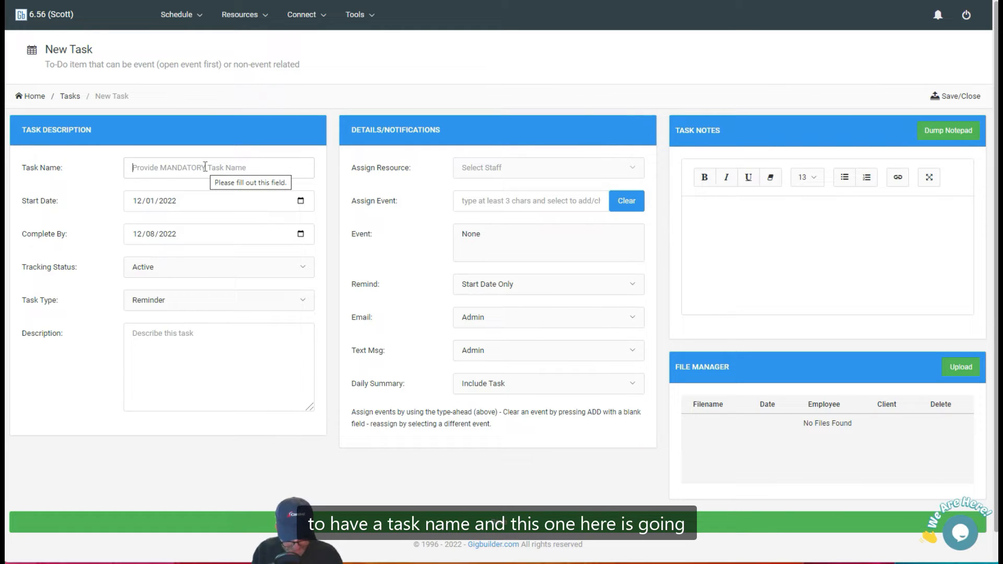
click(205, 166)
text(Purchase)
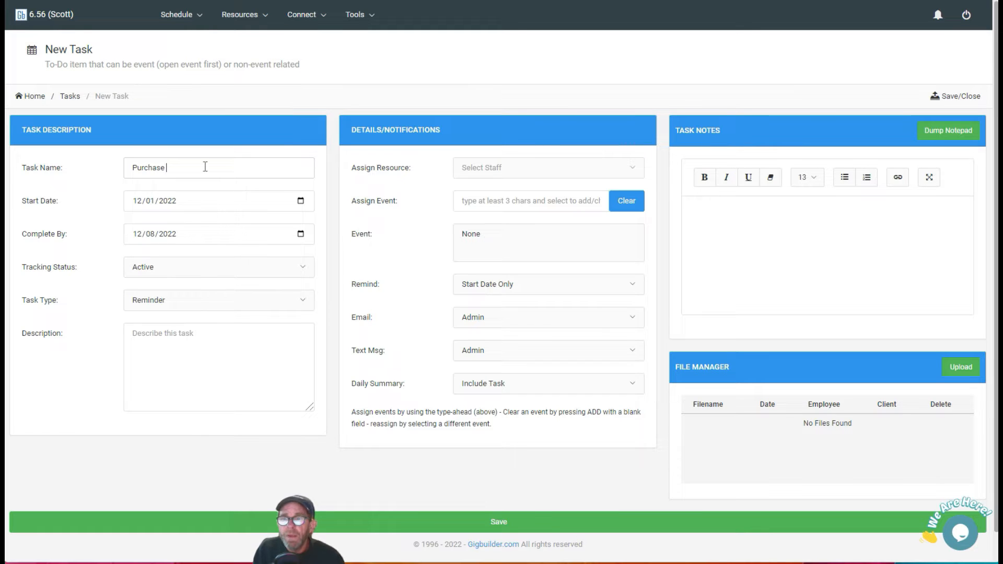
text( Mirror Ball)
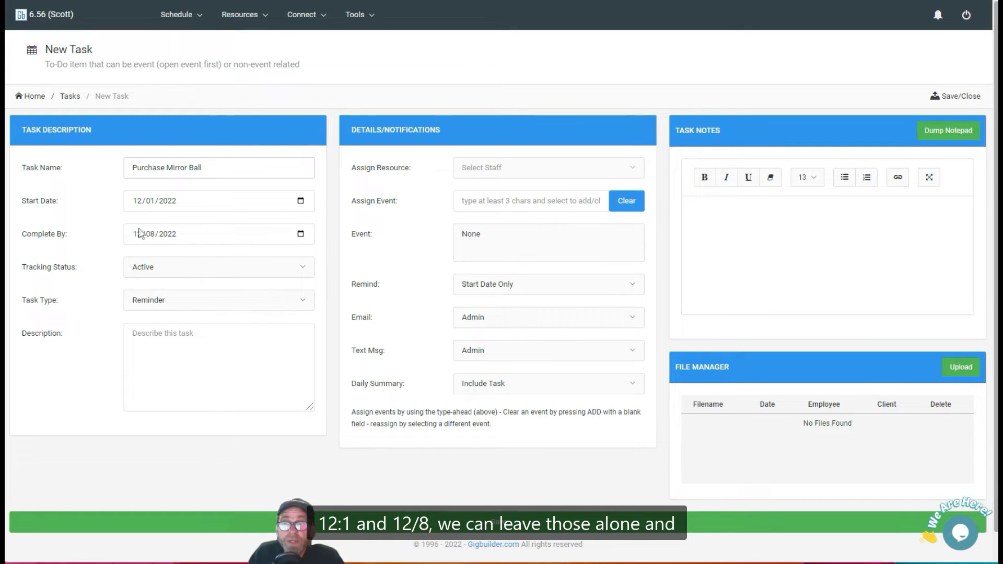
- Set the task's completion date to 12/22/2022 and keep its type as Reminder
click(301, 234)
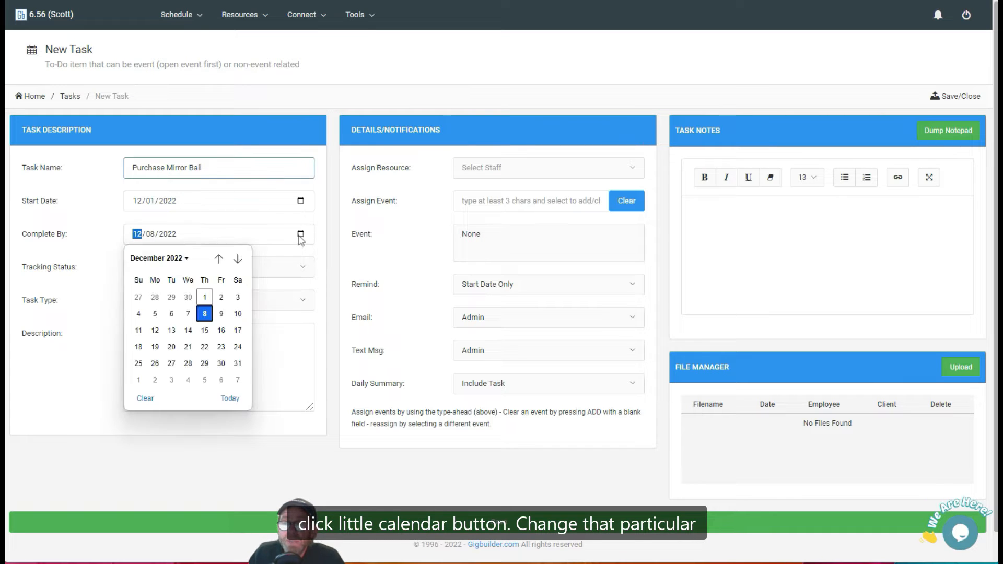
click(204, 347)
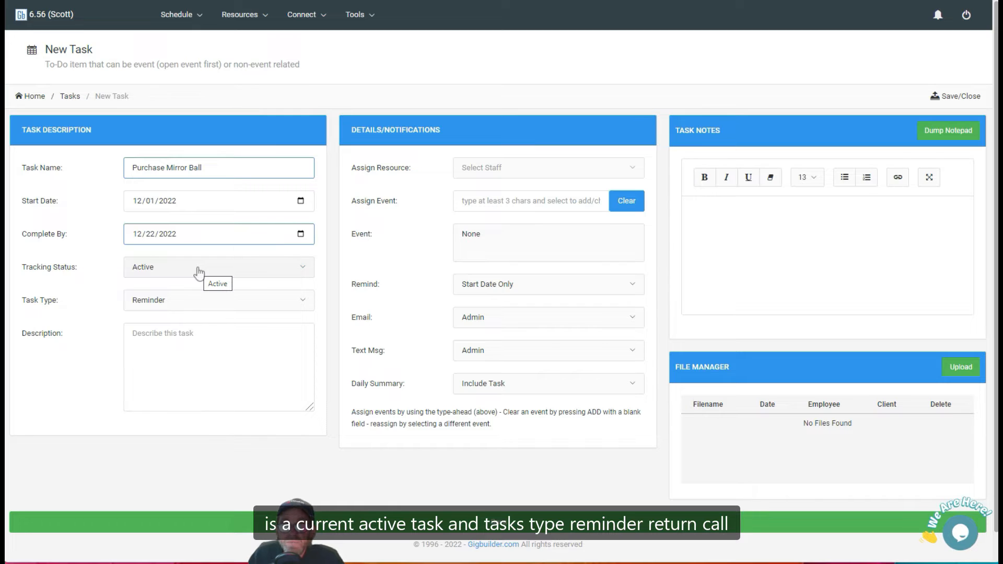
click(161, 305)
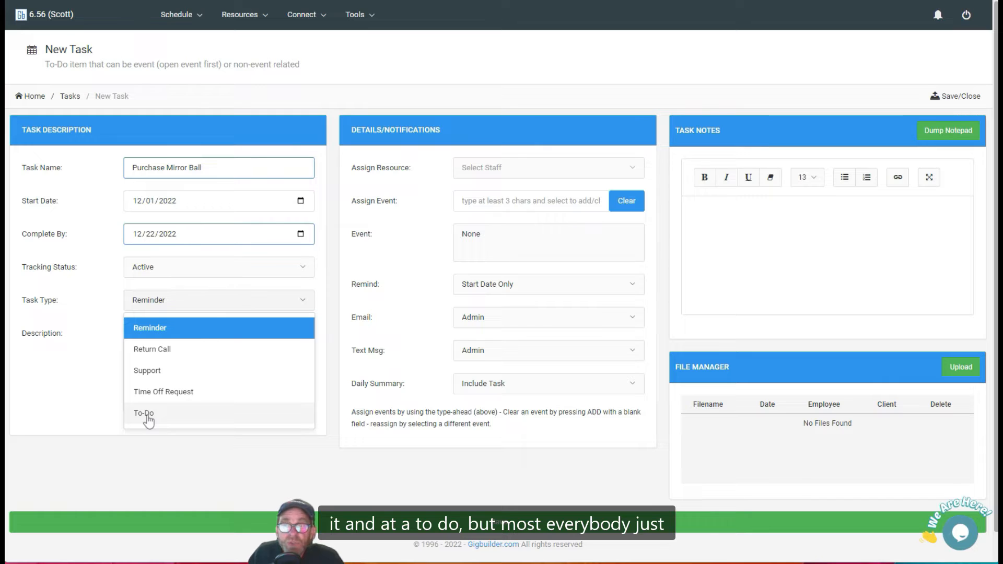
click(158, 325)
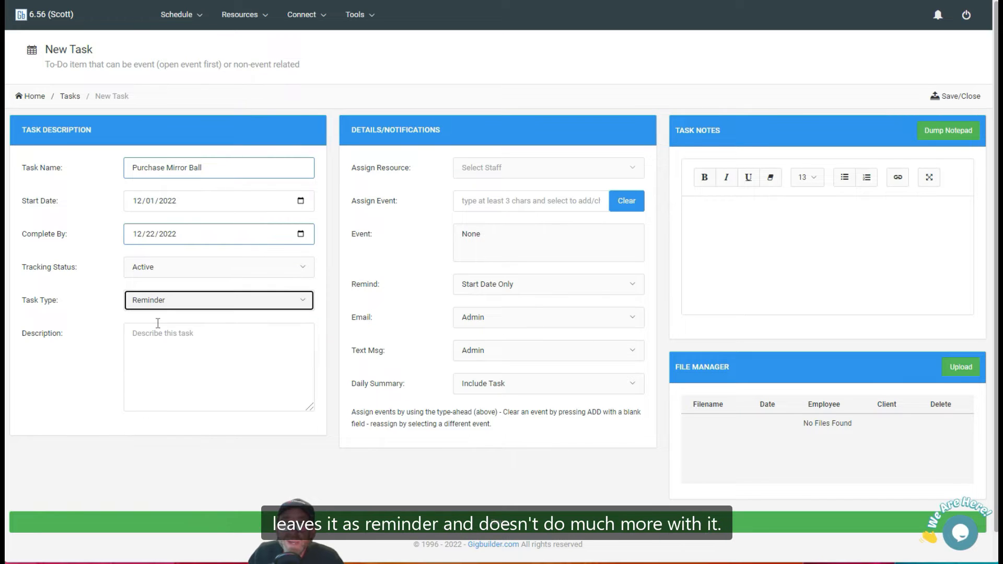
- Describe the task as "Need 22" mirror ball for February event", correcting the spelling of February
click(171, 345)
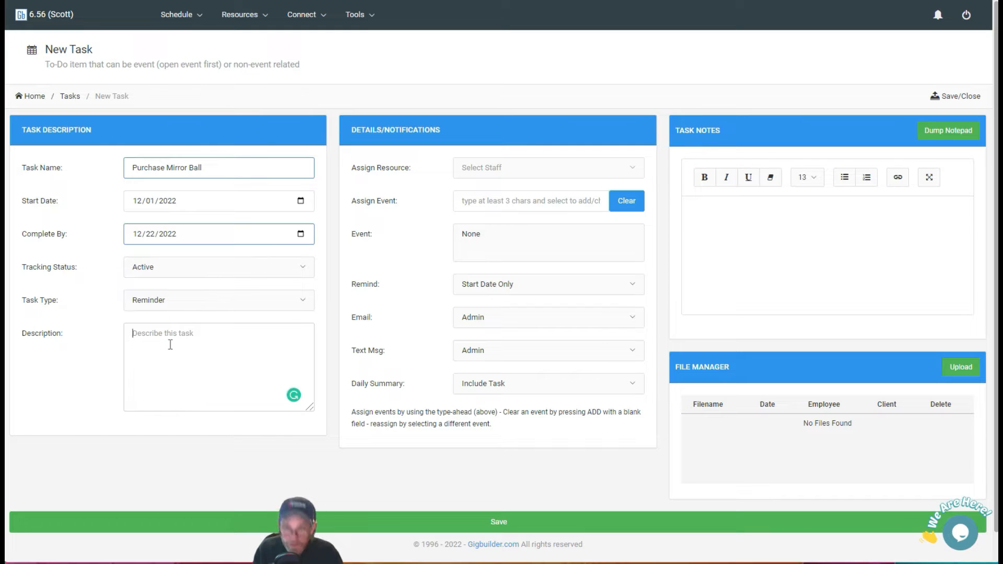
text(Ne4d )
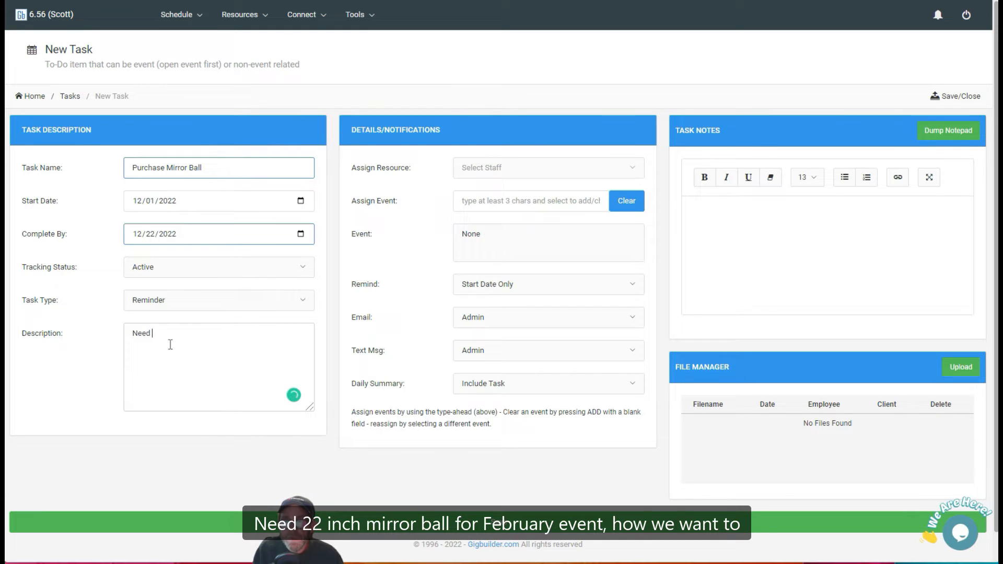
text(22" mirror ball for Feburary event)
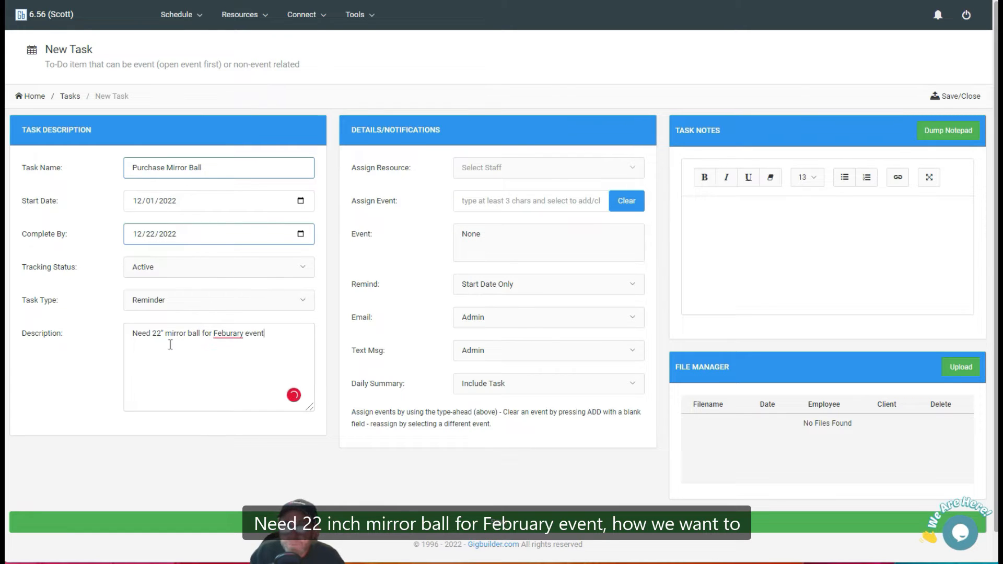
mouse_move(229, 335)
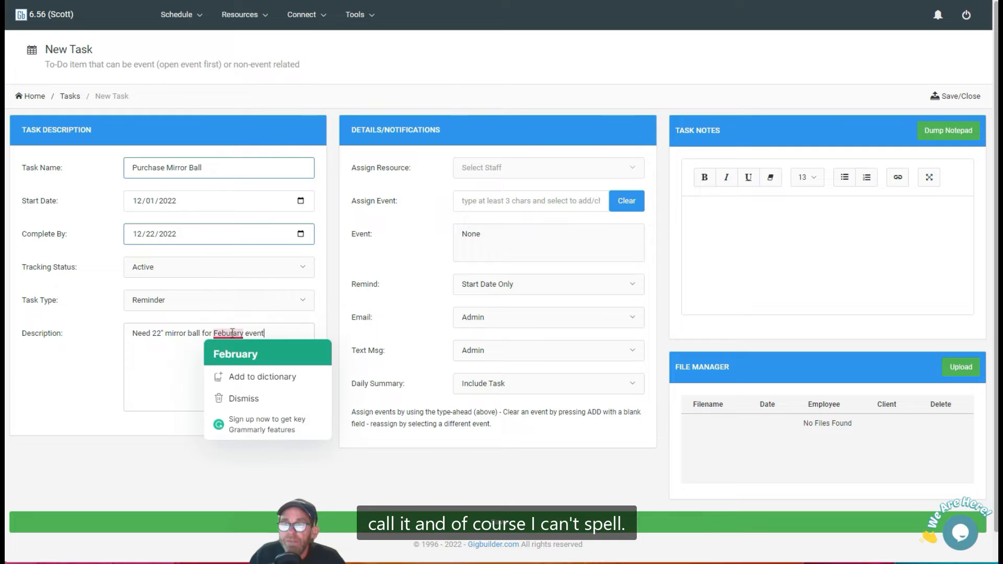
click(227, 358)
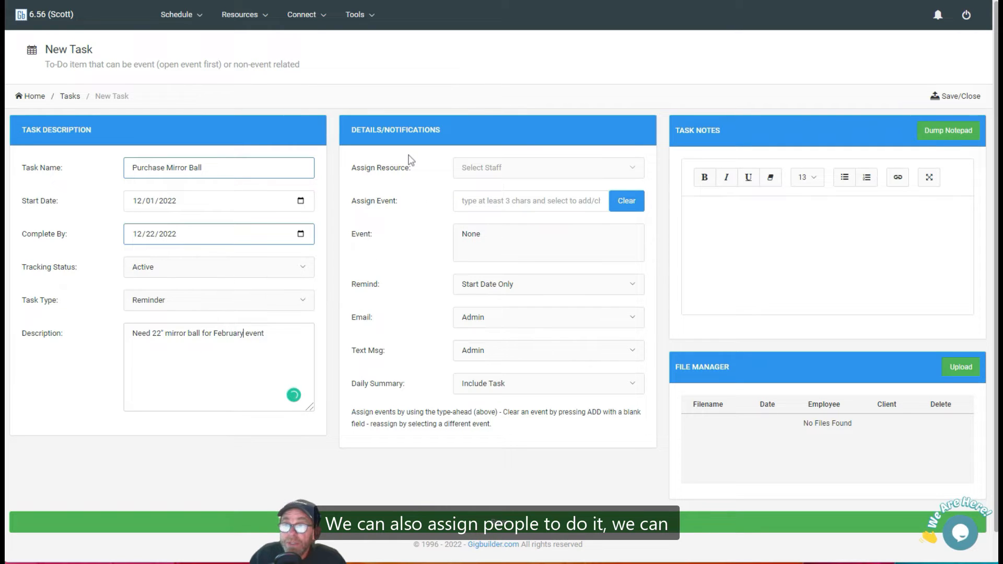
- Assign the listed staff member to the task and set its reminder to Completion Date Only
click(470, 168)
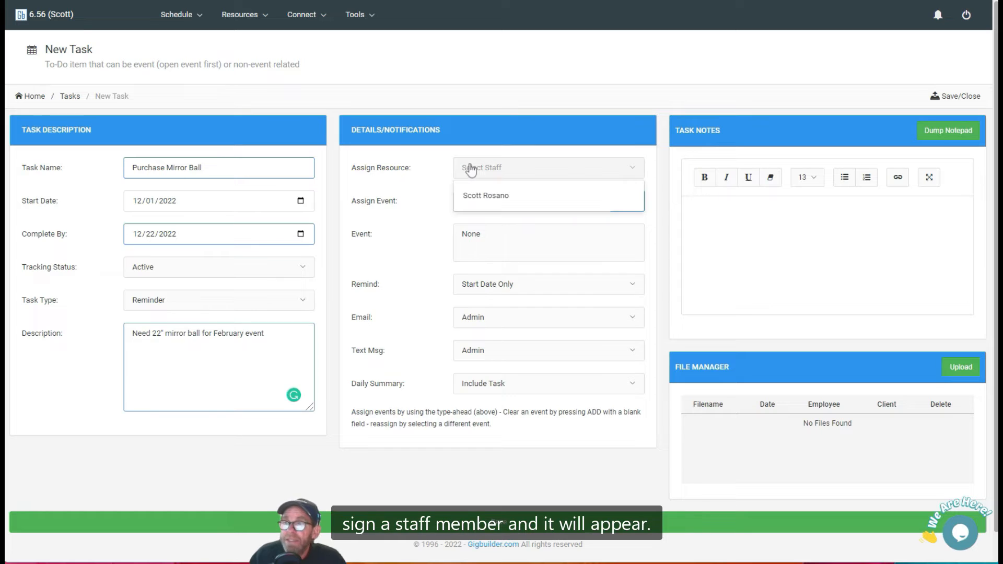
click(477, 197)
click(419, 191)
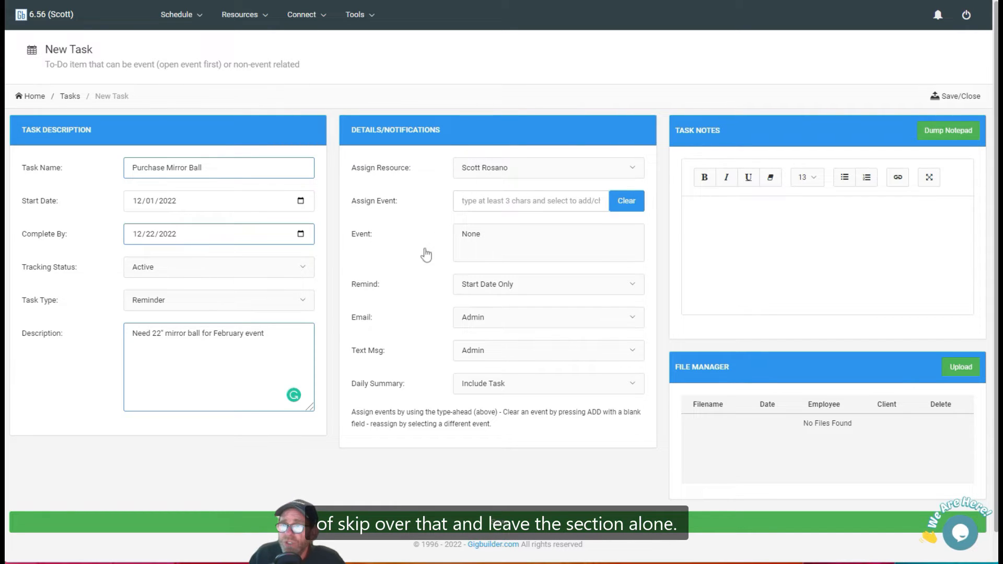
click(506, 296)
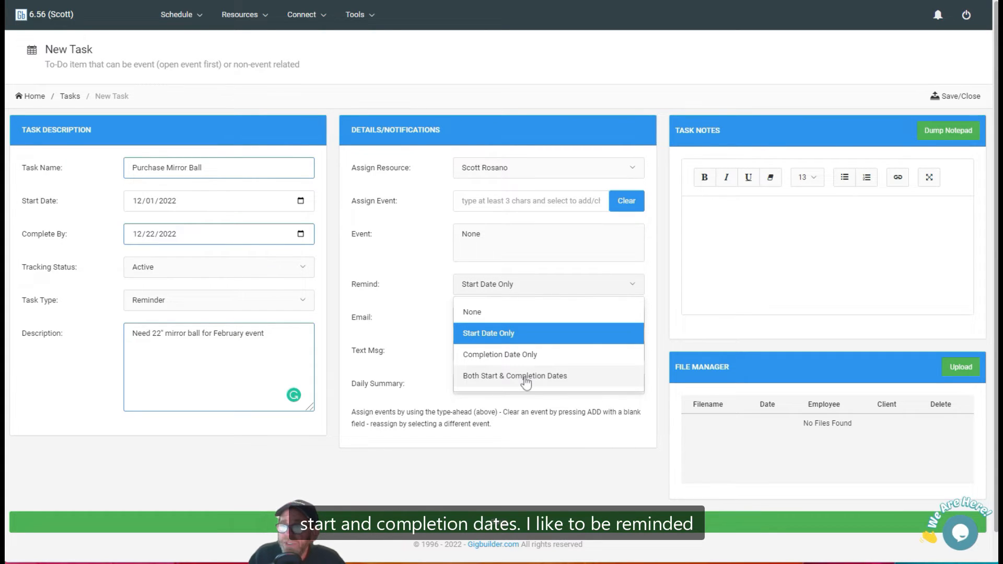
click(519, 355)
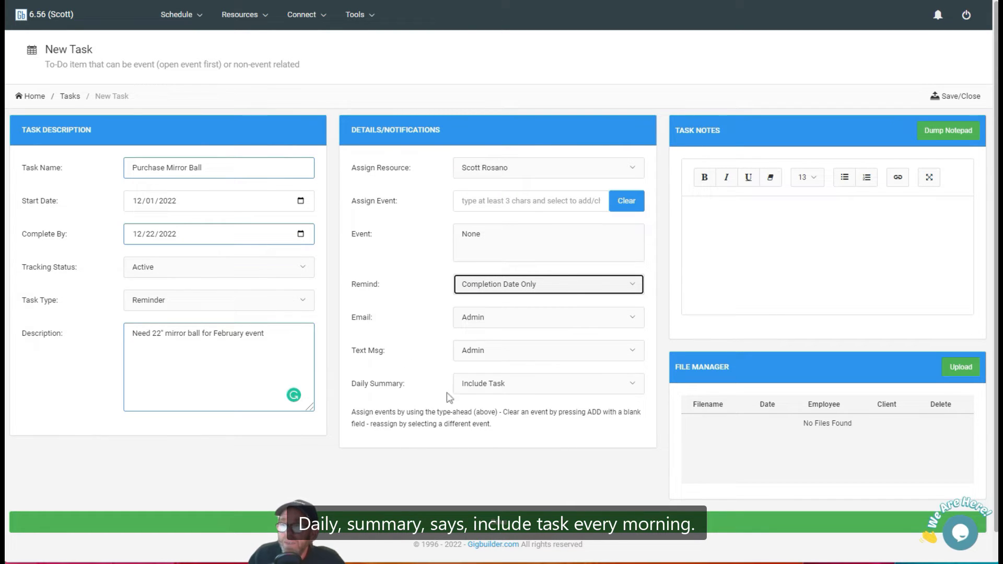
- Keep the daily summary option at Include Task and save the new task
click(483, 386)
click(484, 387)
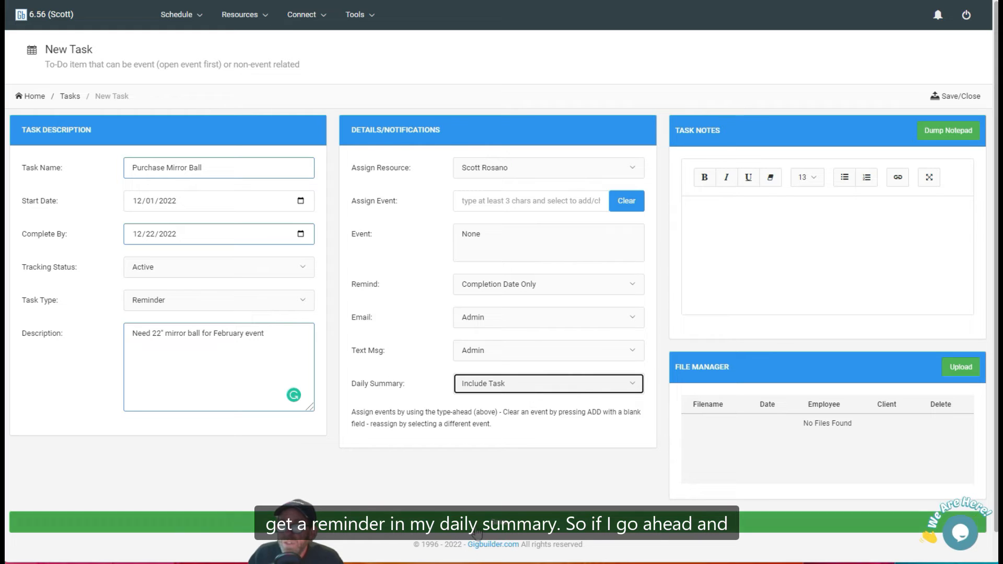
click(497, 524)
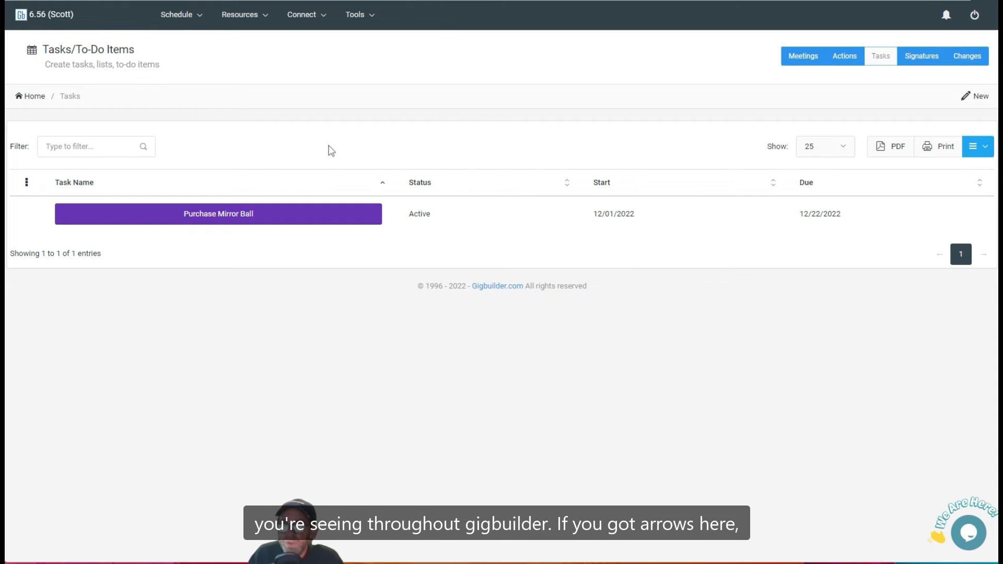
- Sort the task list by due date and return to the home dashboard
click(617, 189)
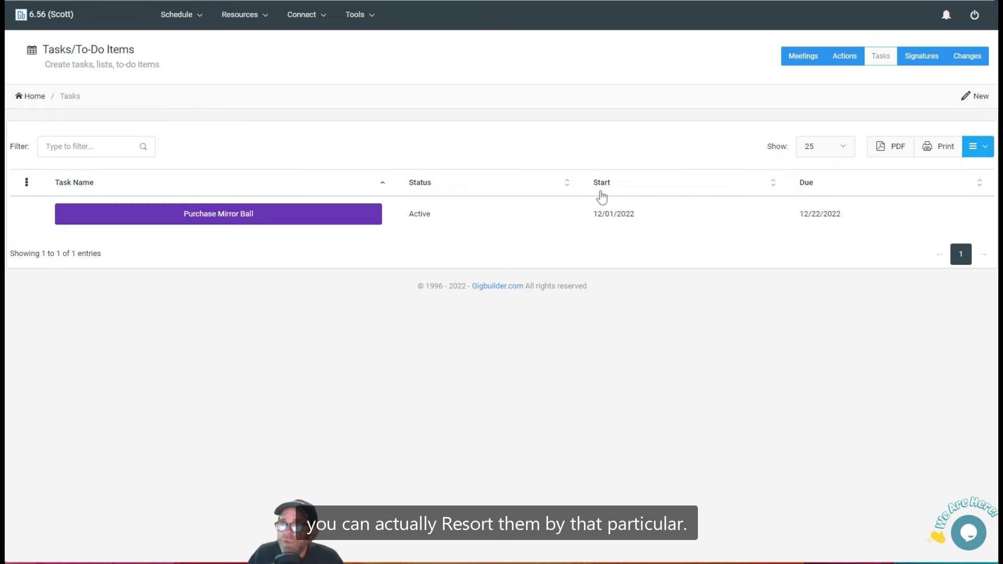
click(808, 185)
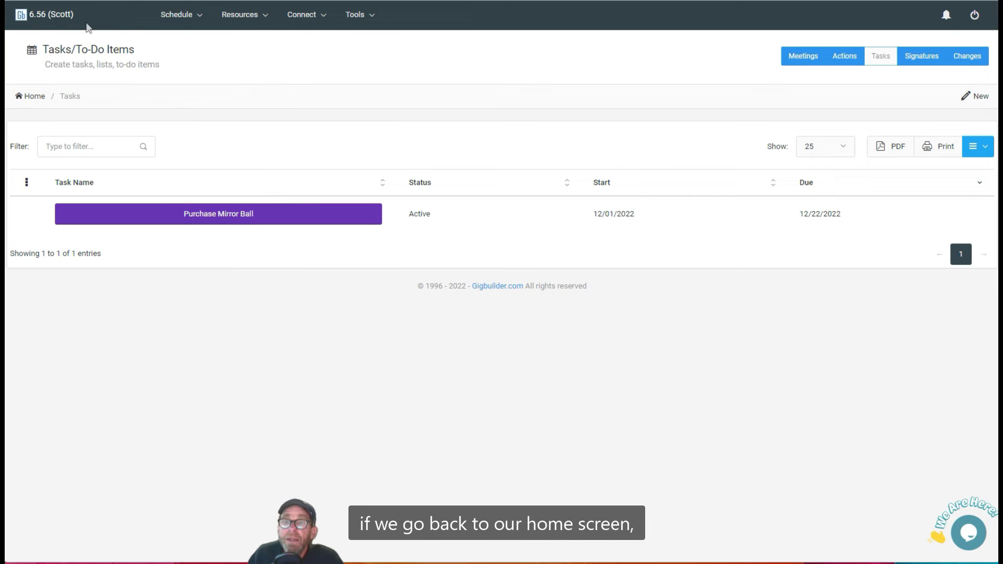
click(46, 14)
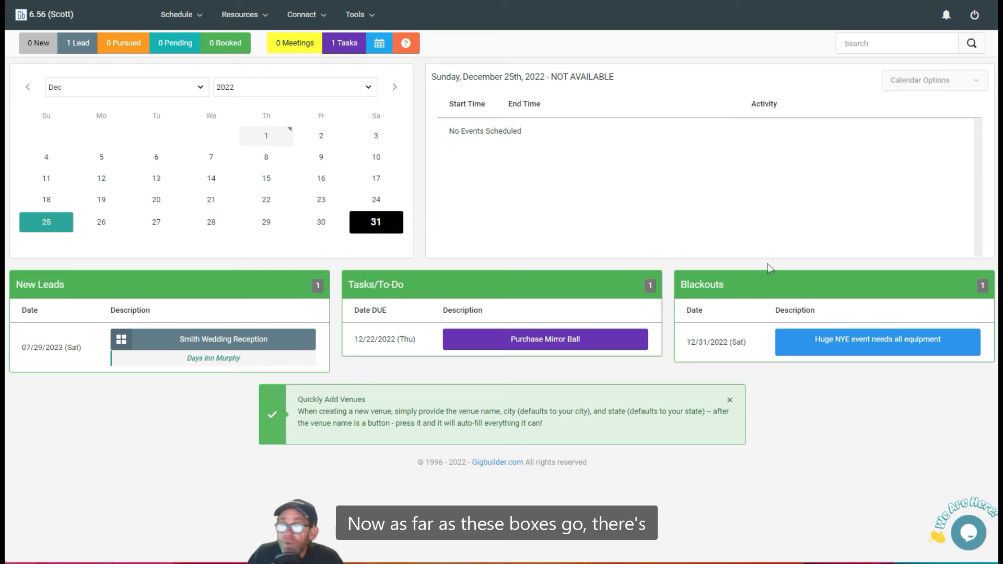
- Open the Dashboard homepage settings from the system configuration
click(353, 19)
click(408, 142)
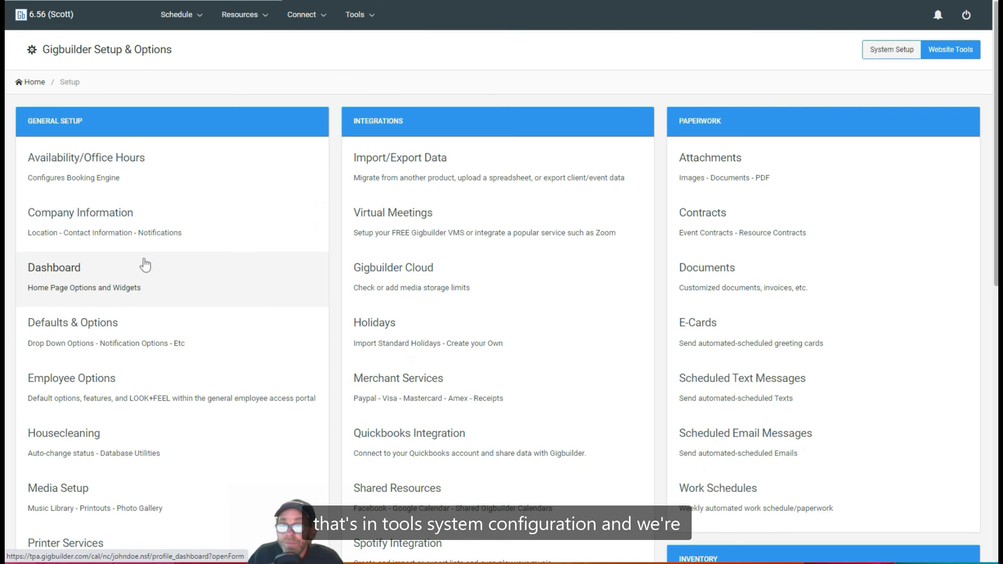
click(83, 275)
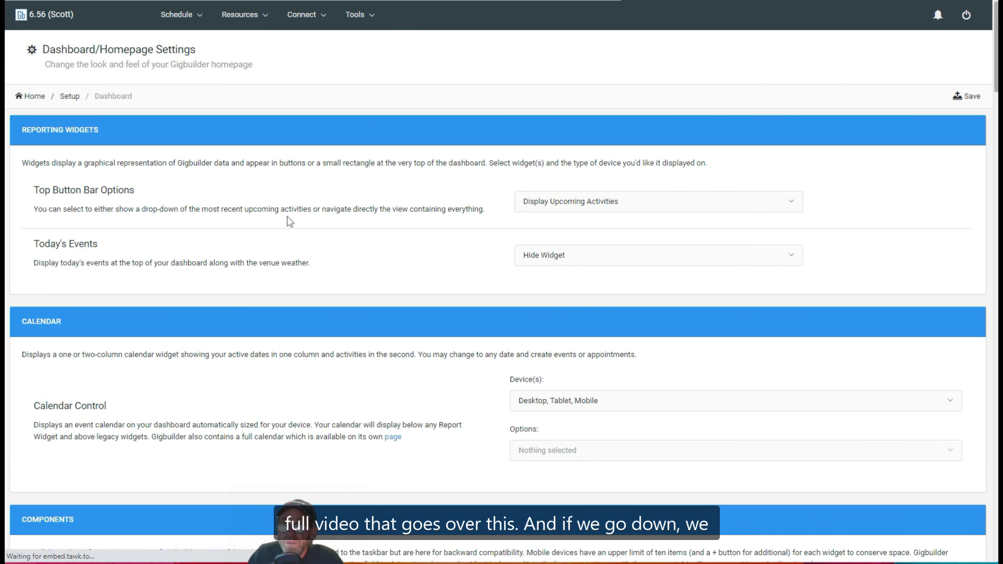
- Review the Tasks widget settings and the Hide Empty Widgets option, and save the dashboard settings
scroll(290, 221, down, 10)
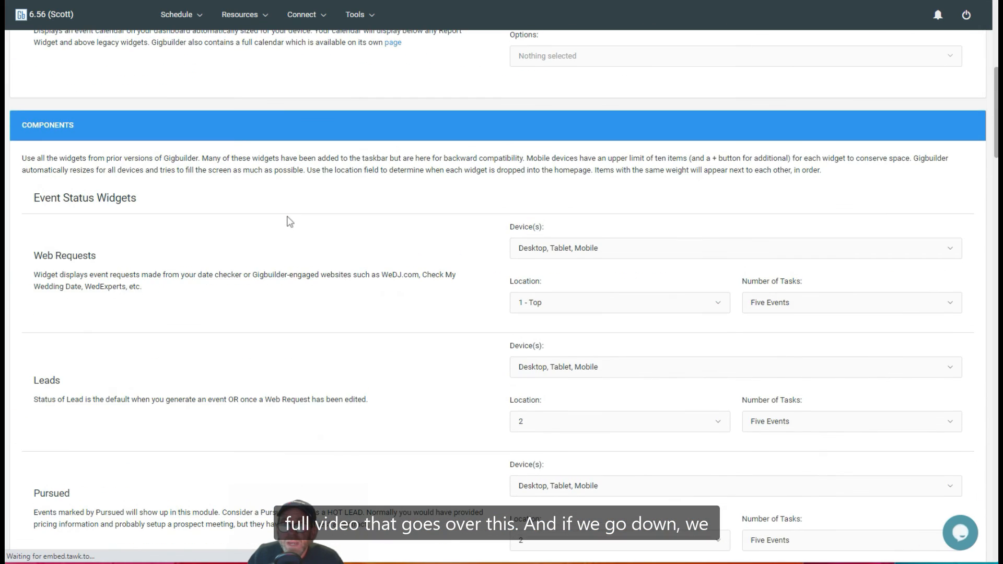
scroll(290, 221, down, 10)
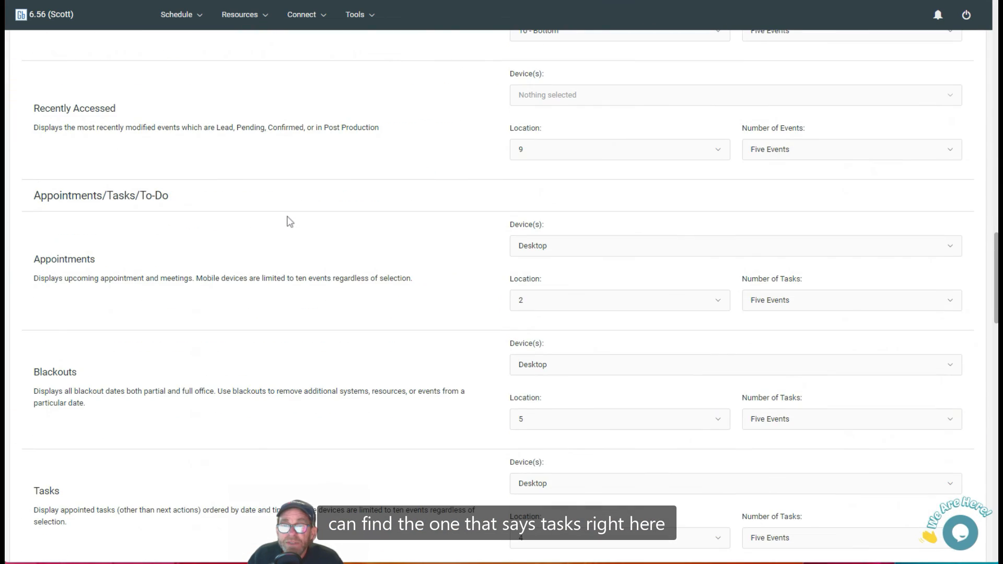
scroll(290, 221, down, 4)
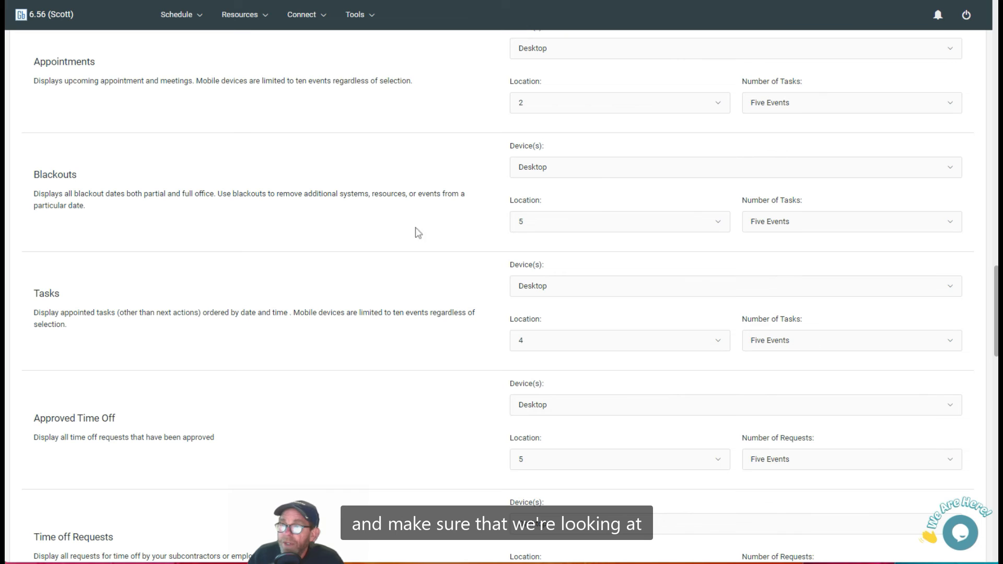
scroll(369, 297, down, 12)
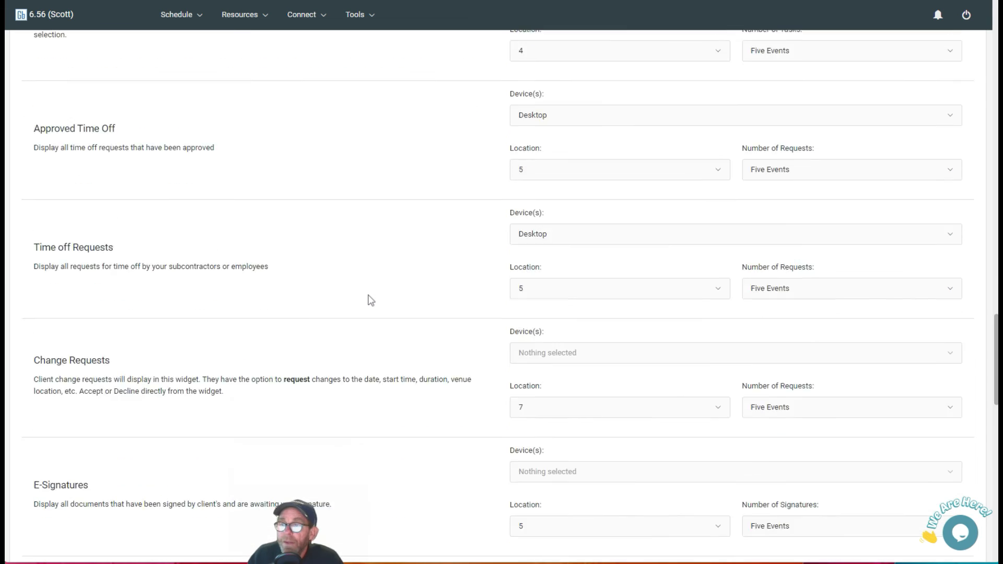
scroll(369, 298, down, 8)
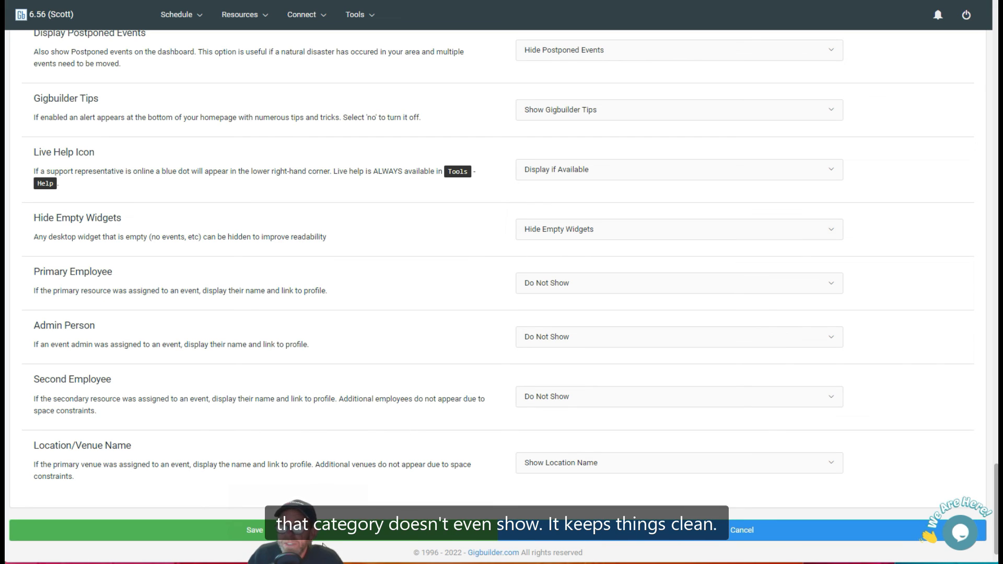
click(383, 530)
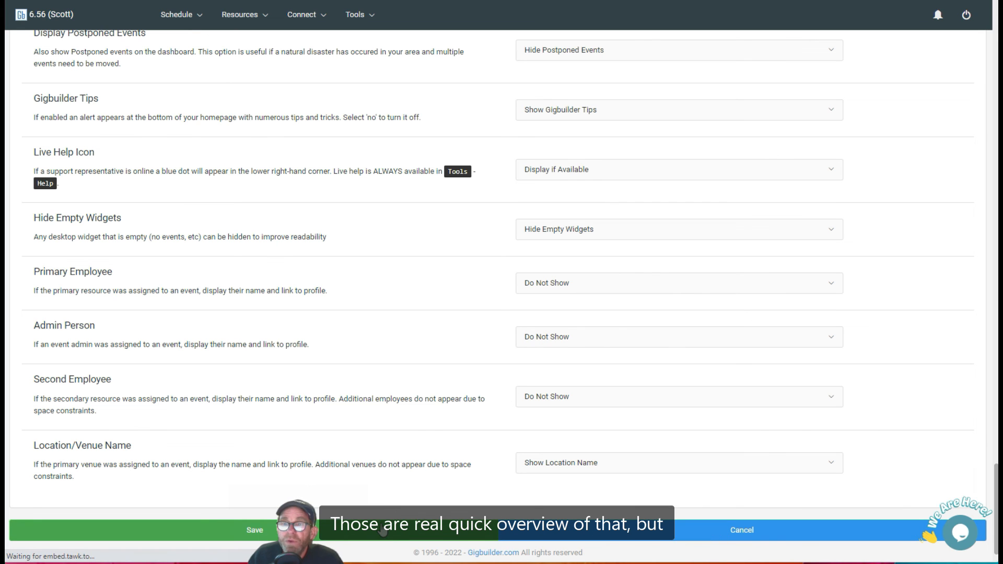